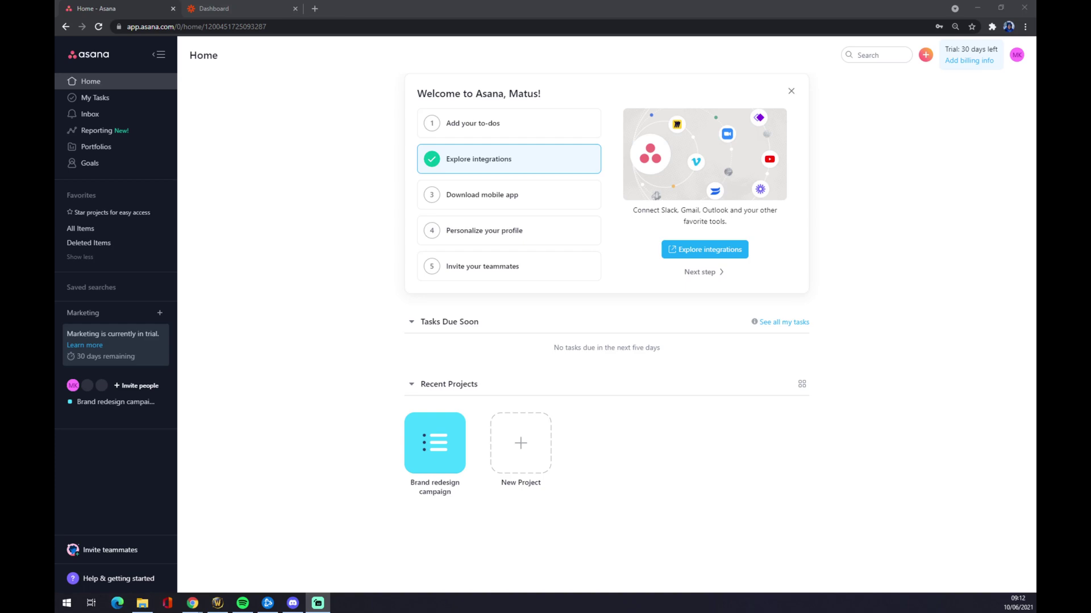
Open Asana's Apps and Integrations directory in a new tab and scroll down to the Google Sheets card
click(296, 176)
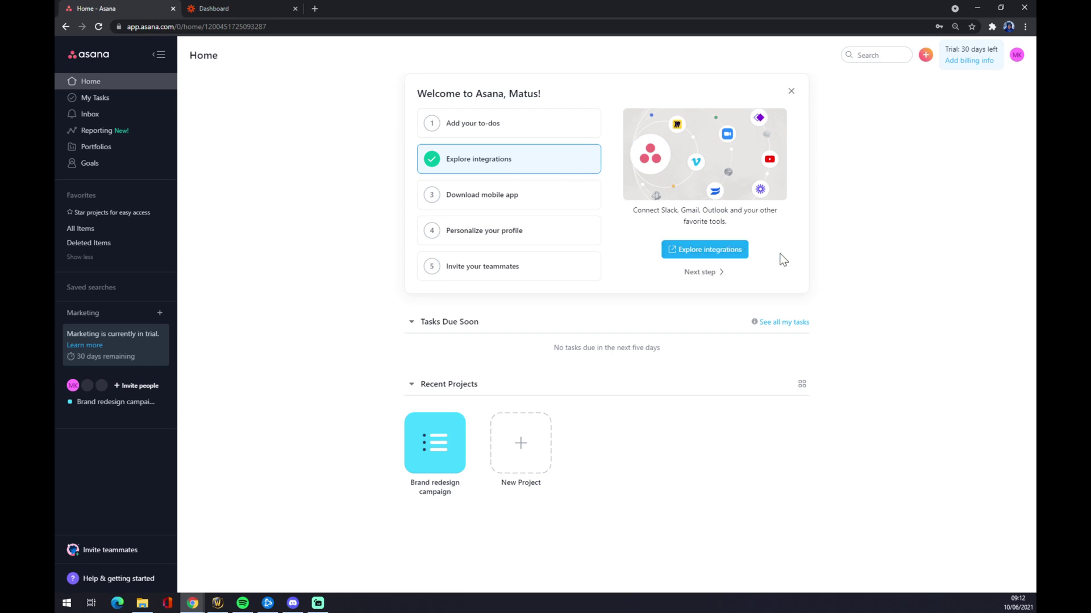
click(728, 257)
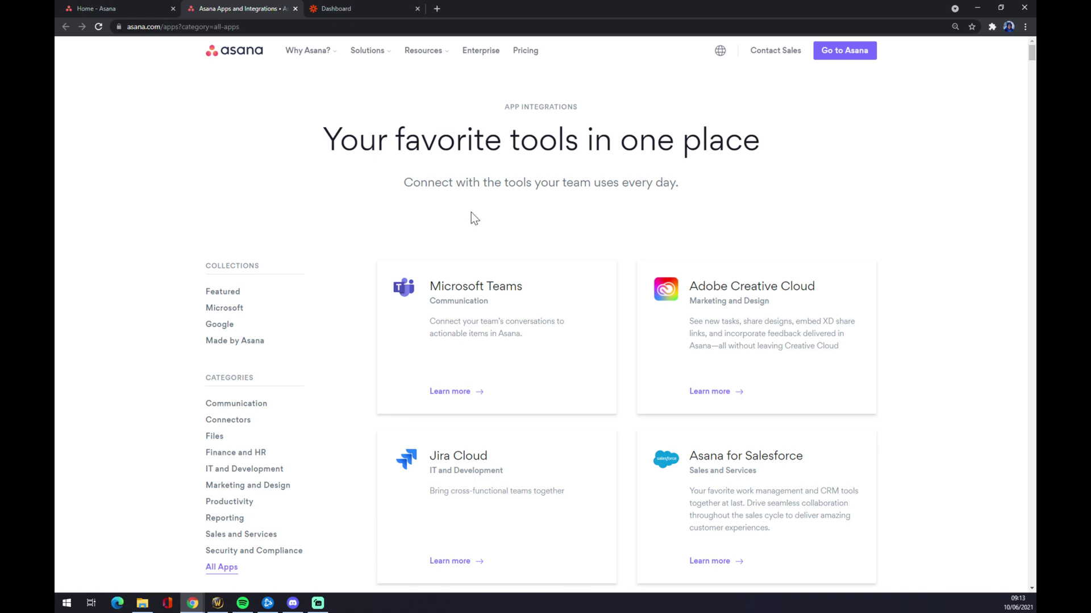
scroll(471, 213, down, 5)
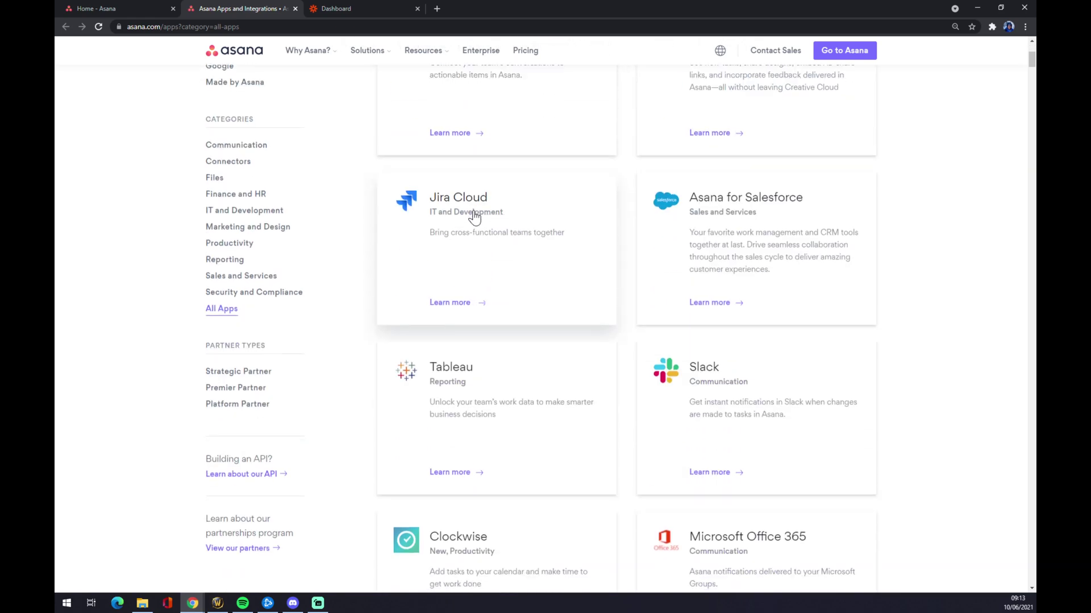
scroll(474, 216, down, 4)
scroll(476, 216, down, 5)
scroll(477, 216, down, 5)
scroll(477, 216, down, 7)
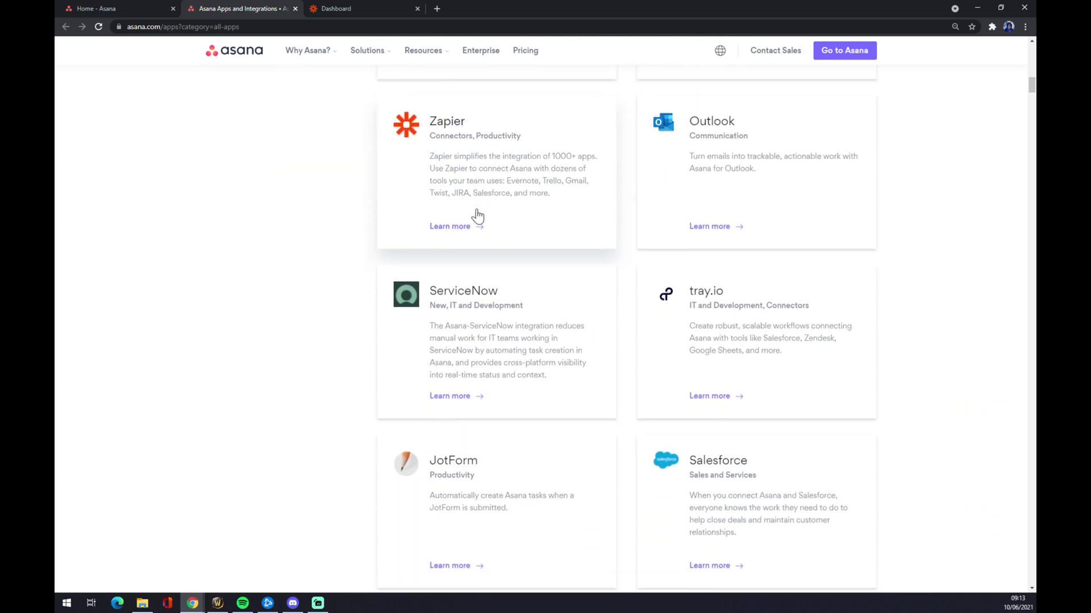
scroll(477, 216, down, 14)
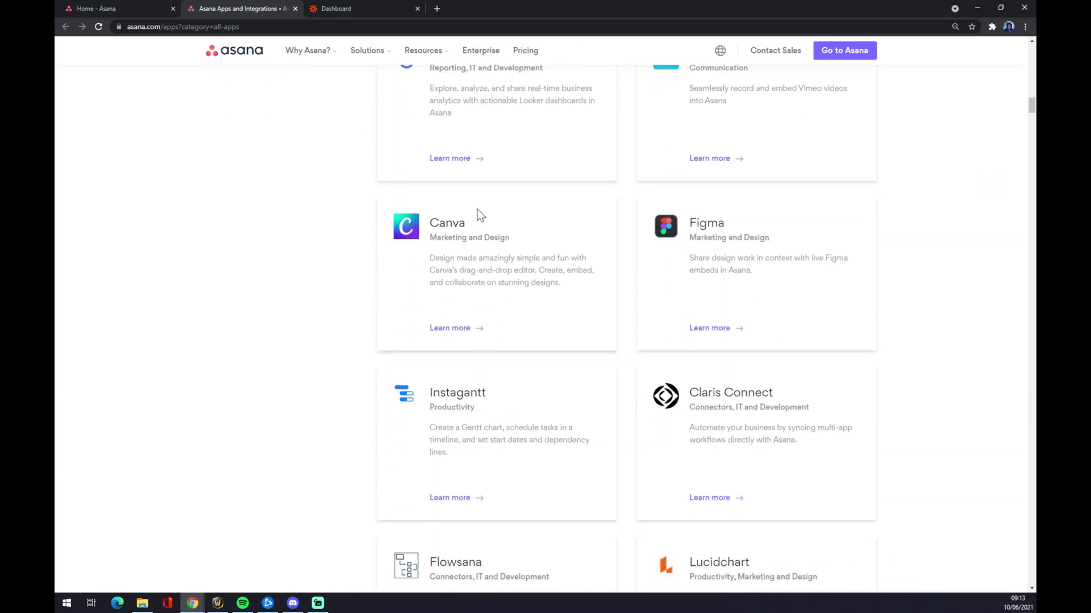
scroll(478, 216, down, 13)
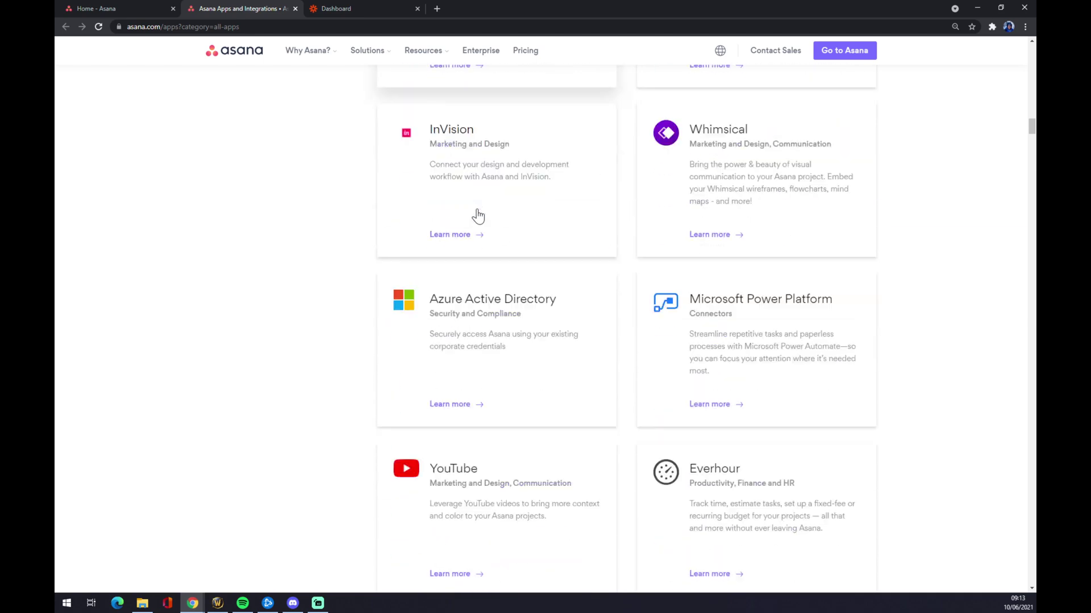
scroll(477, 214, down, 16)
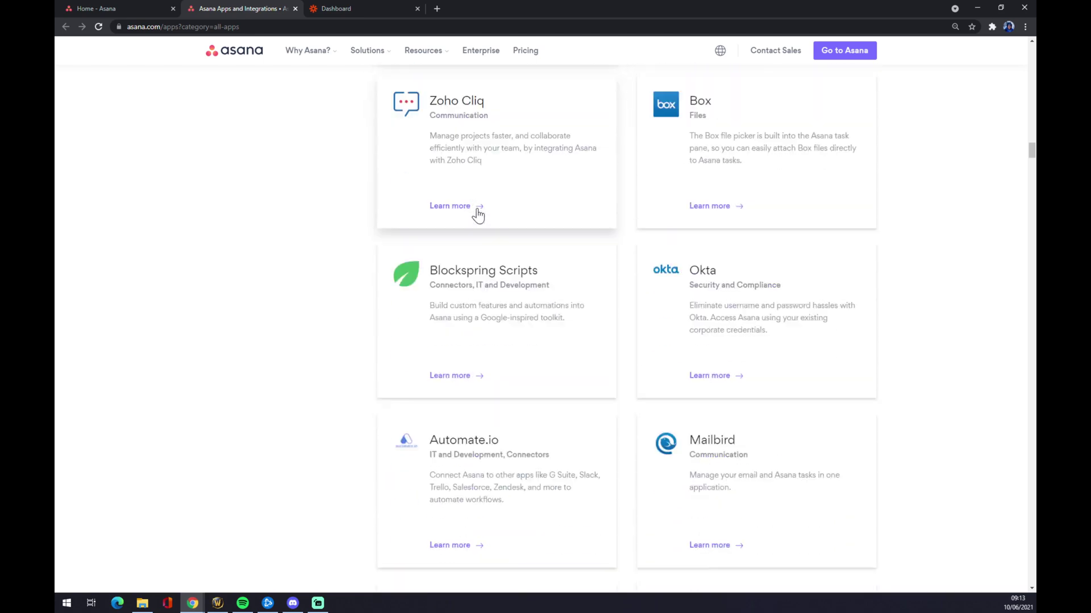
scroll(477, 214, down, 6)
scroll(477, 214, up, 2)
scroll(727, 148, up, 2)
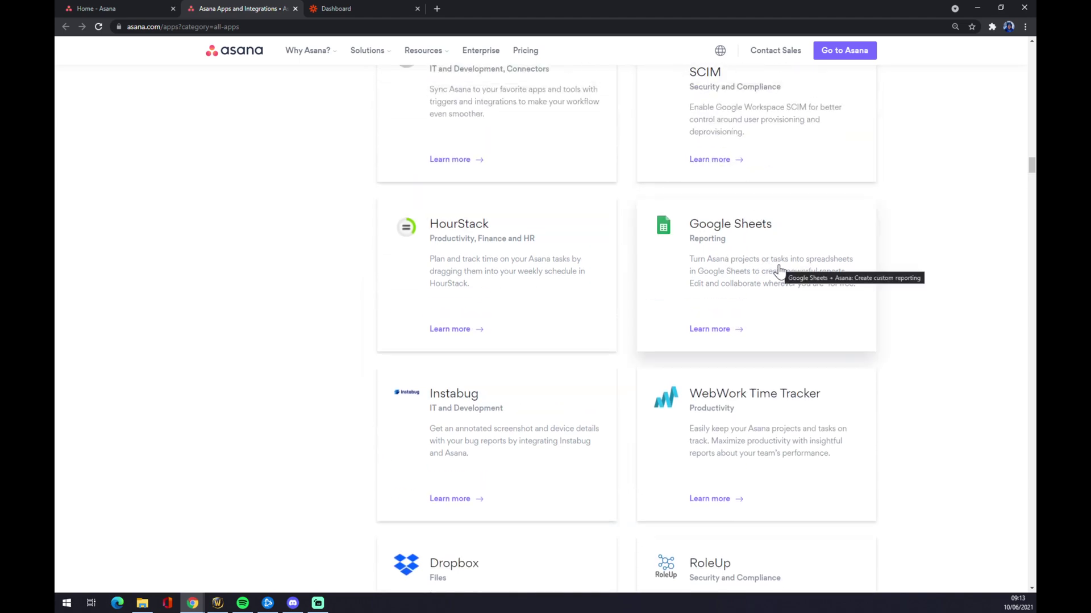
Open the Google Sheets integration page and read about turning projects into spreadsheets for reporting
click(764, 272)
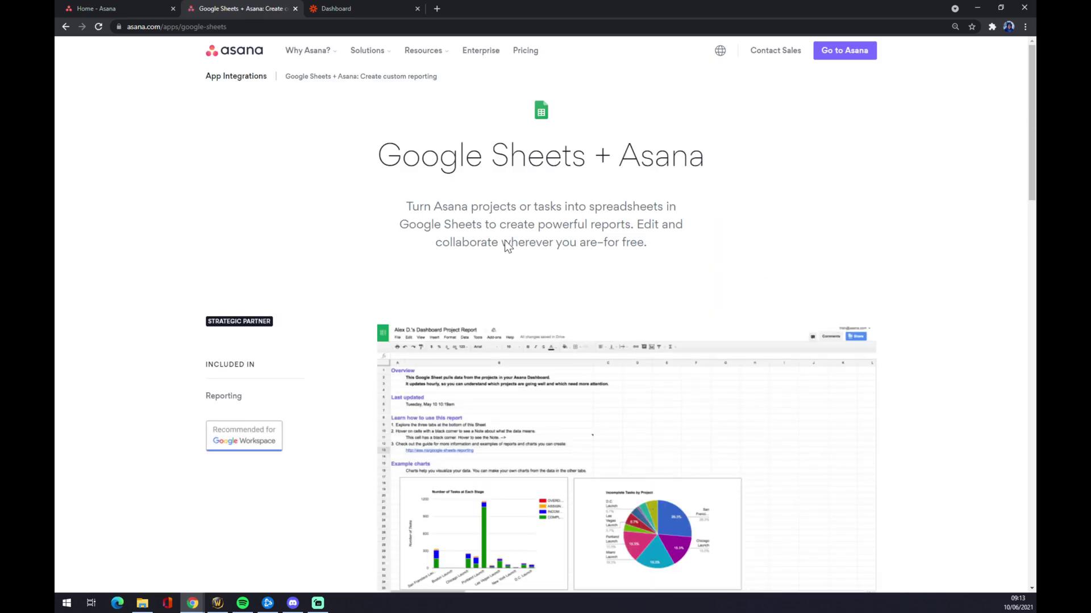
scroll(506, 256, down, 7)
scroll(261, 237, up, 5)
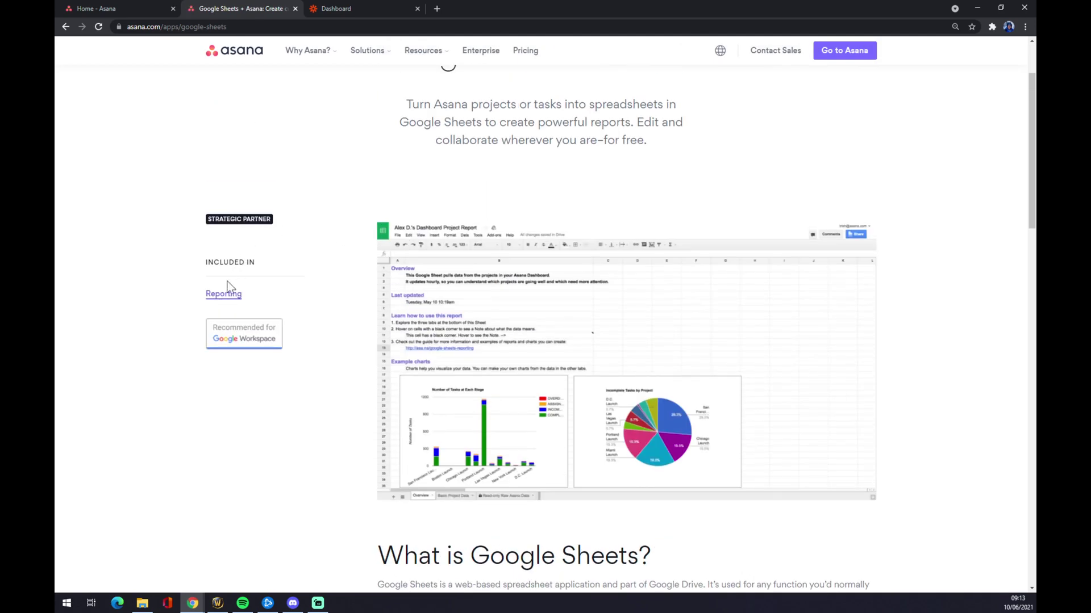
scroll(379, 300, down, 2)
scroll(379, 296, down, 12)
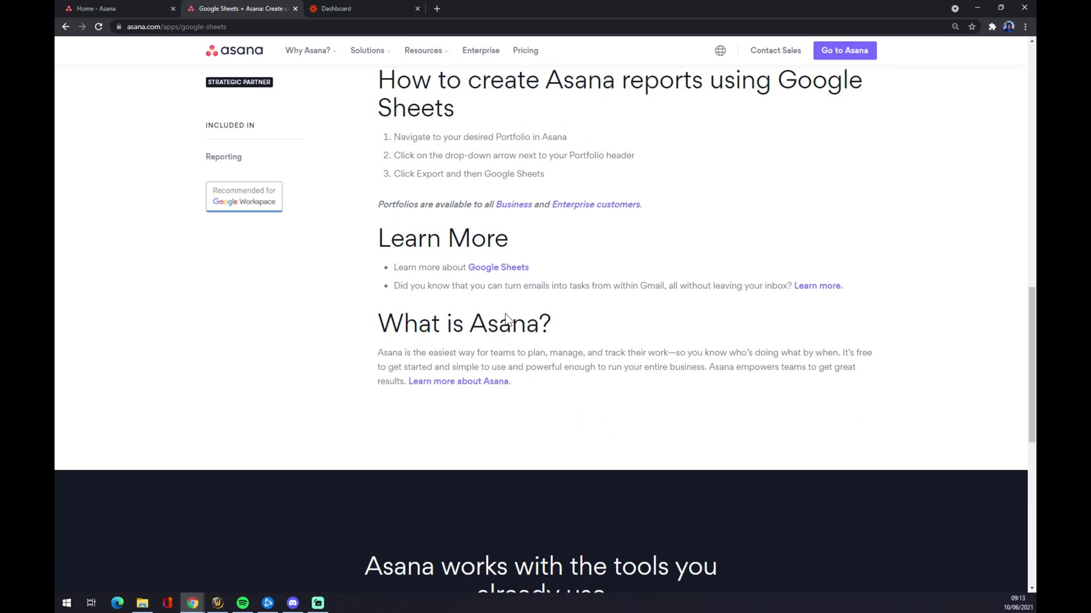
scroll(500, 304, up, 15)
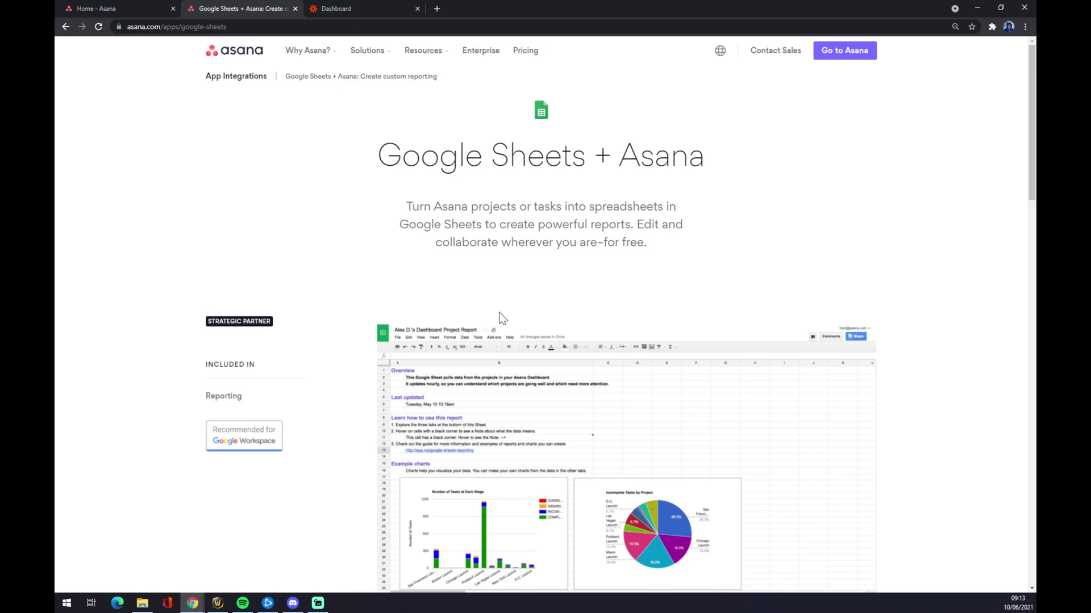
From the Zapier dashboard, make a new zap and name it 'asana to sheets'
click(362, 7)
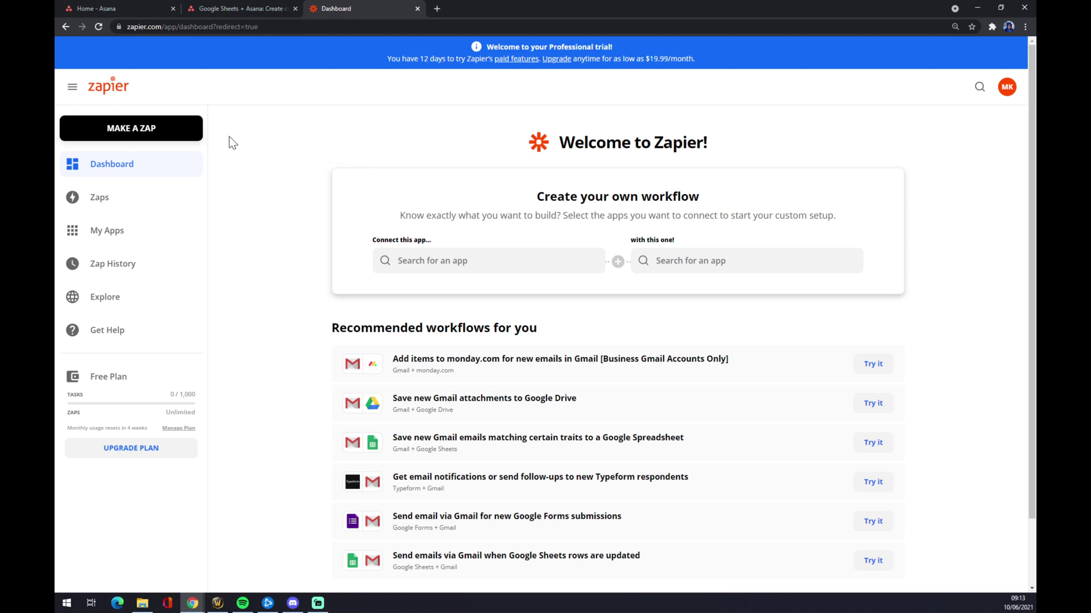
click(146, 133)
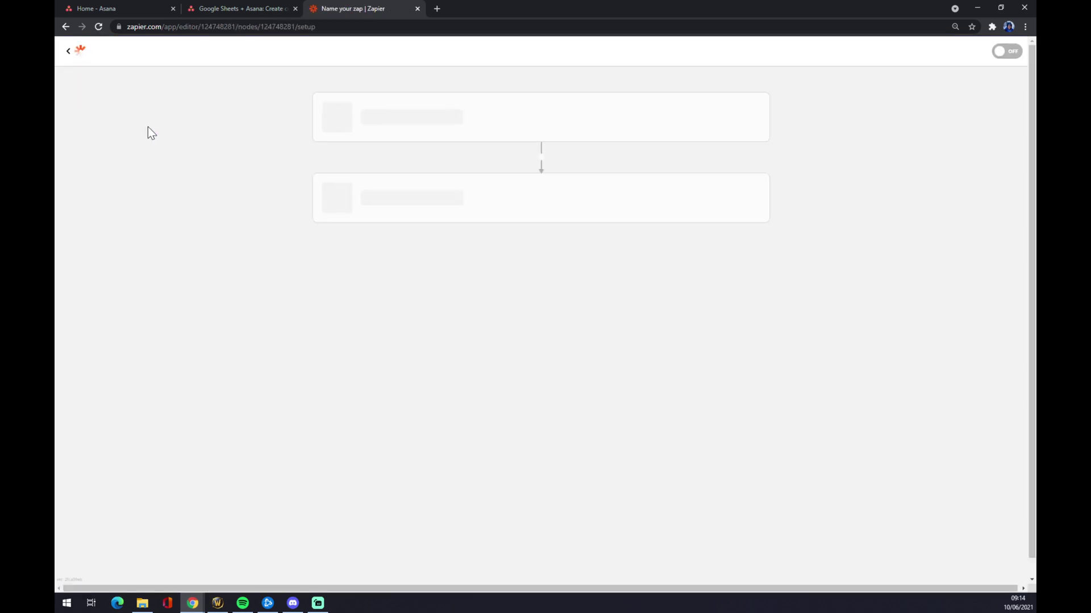
click(161, 81)
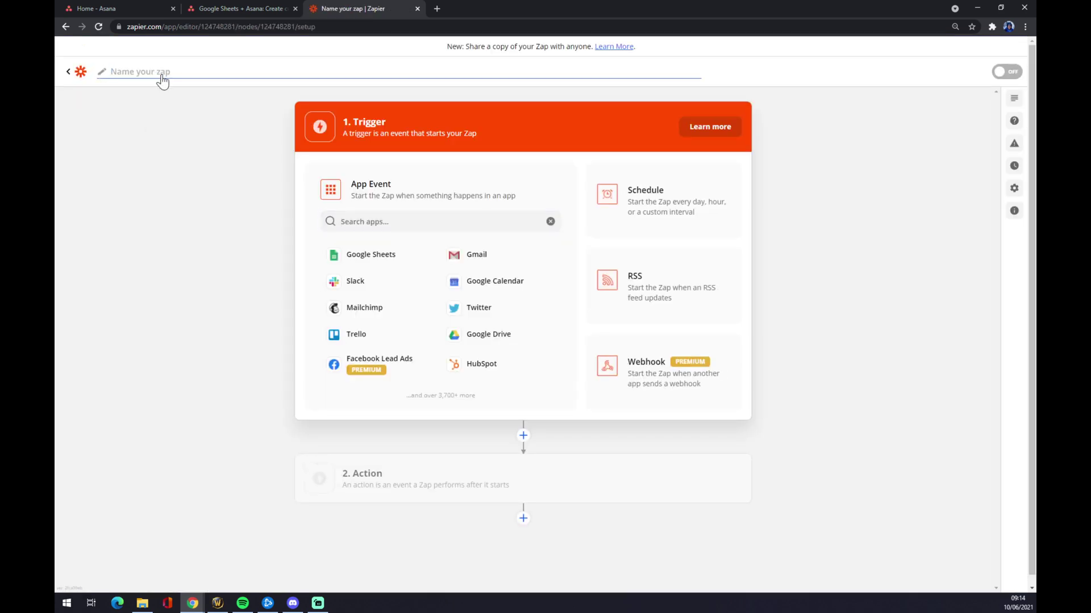
text(asana to sheets)
key(Return)
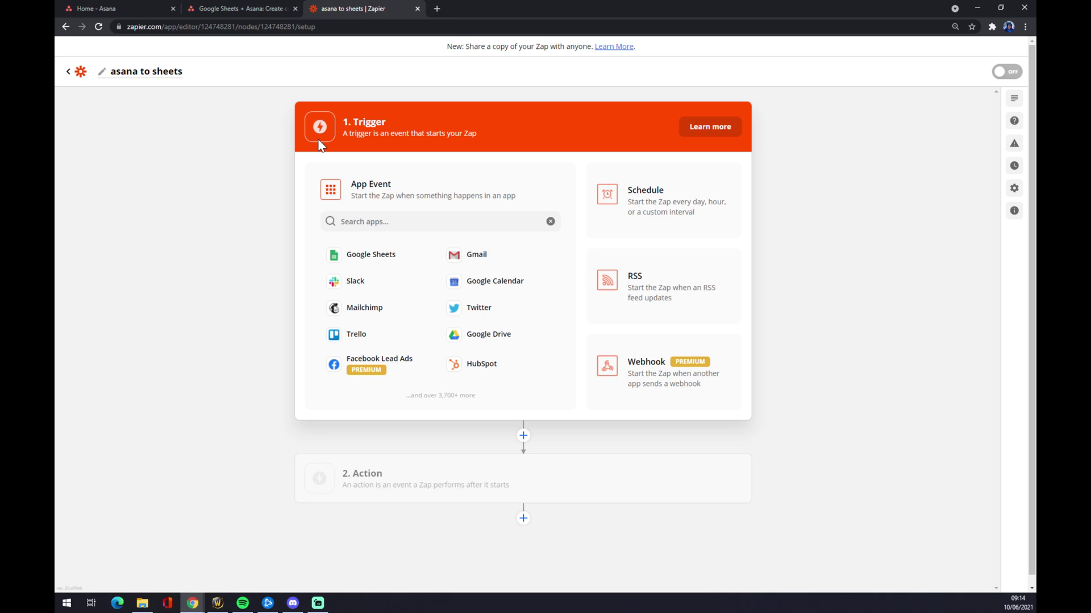
Choose Asana as the trigger app with New Team as the trigger event
click(341, 221)
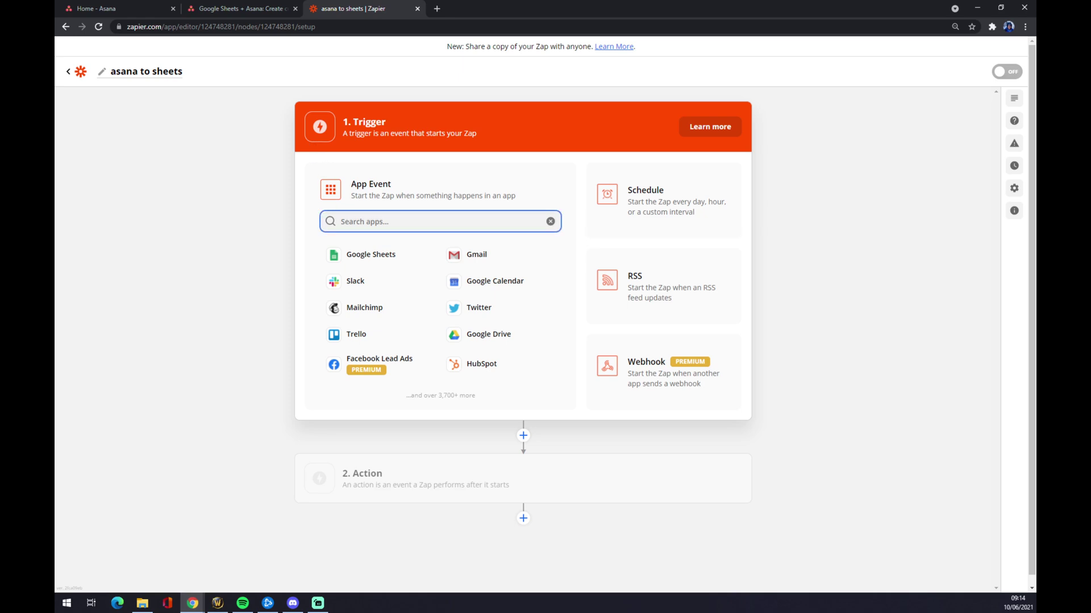
text(asana)
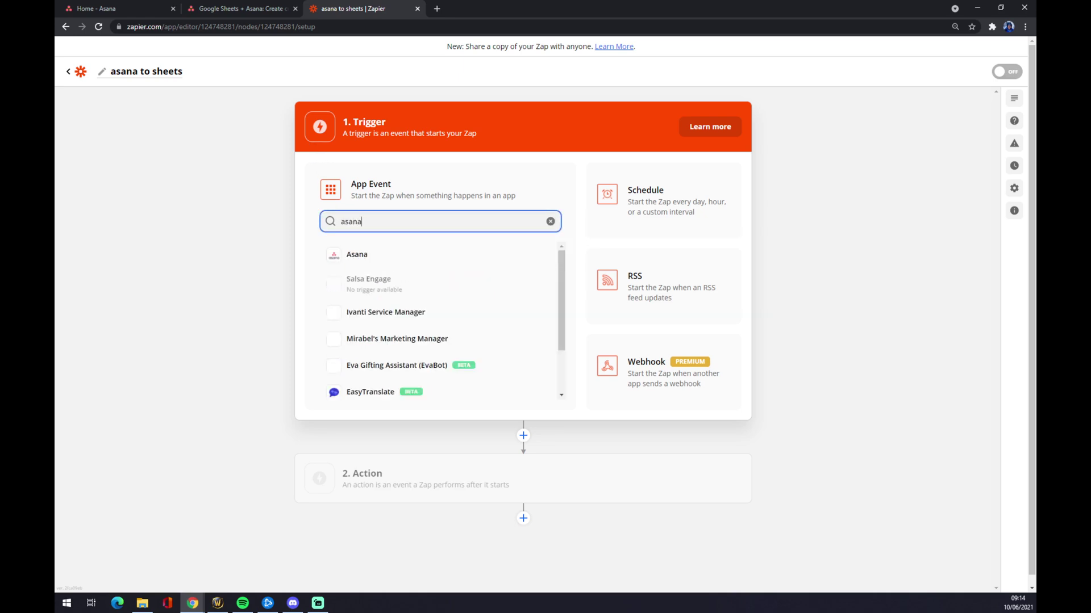
click(405, 256)
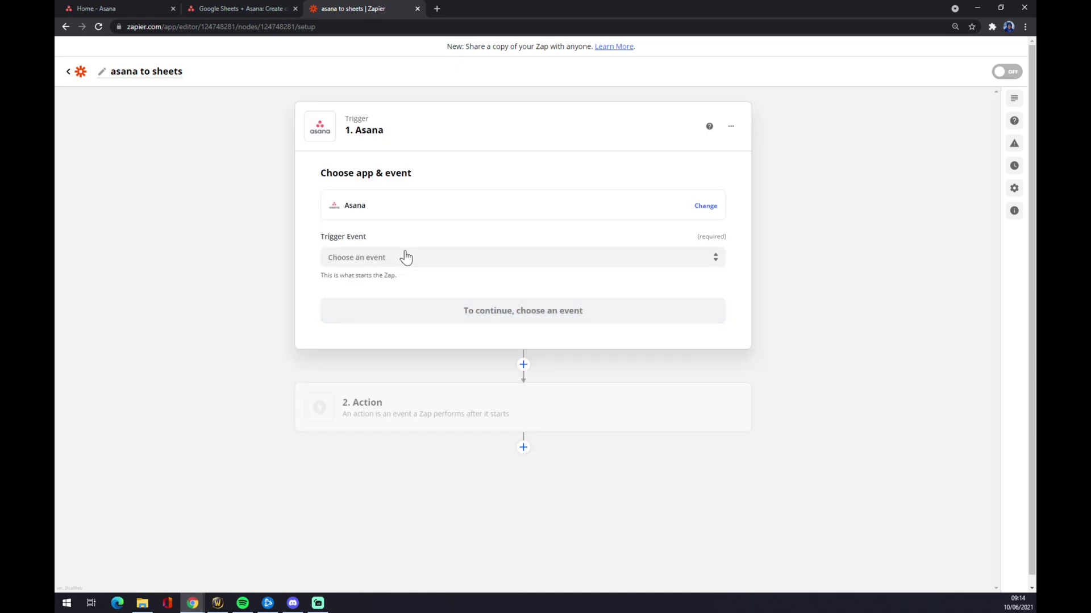
click(404, 257)
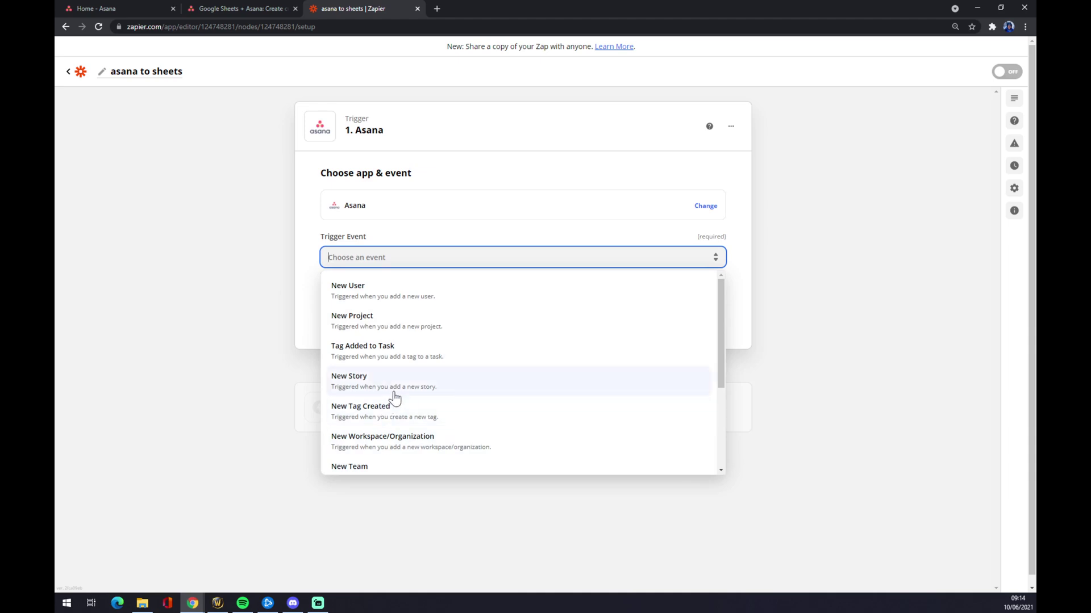
scroll(407, 422, down, 3)
click(380, 370)
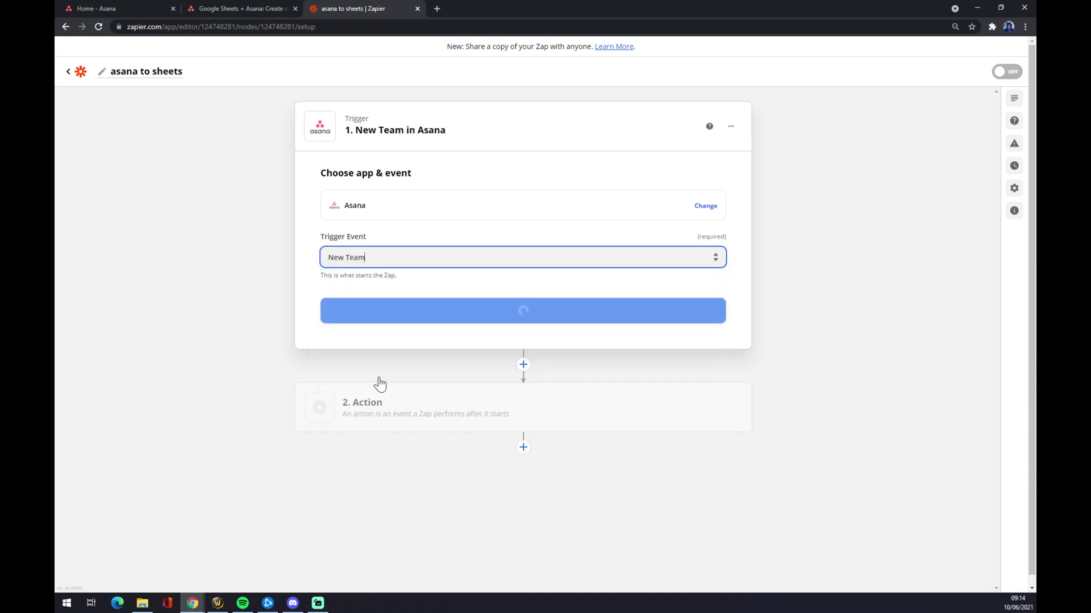
Confirm the trigger and connect an Asana account, allowing Zapier access
click(451, 322)
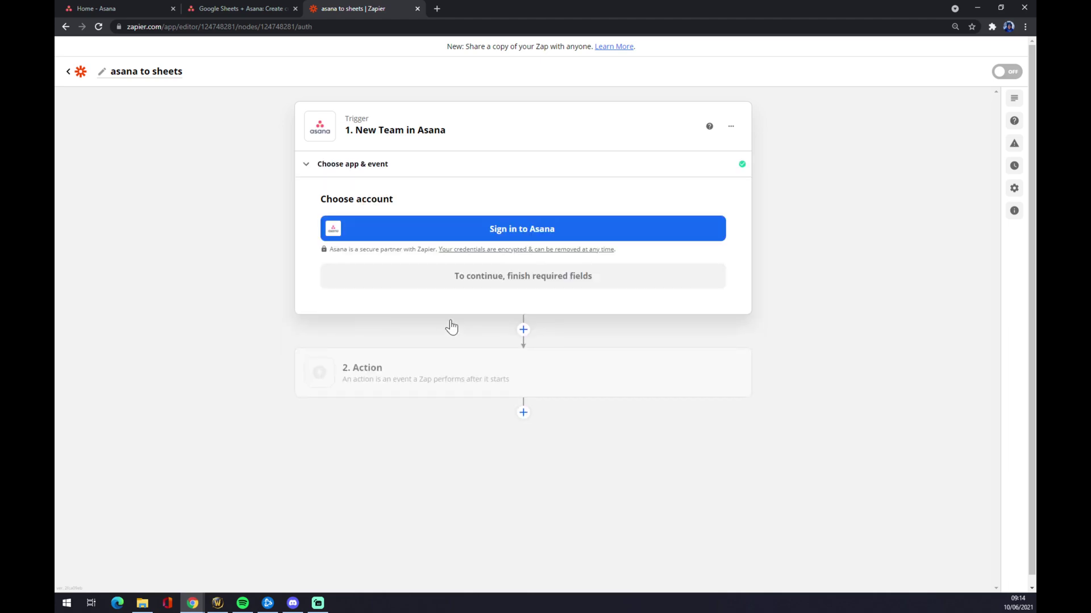
click(503, 233)
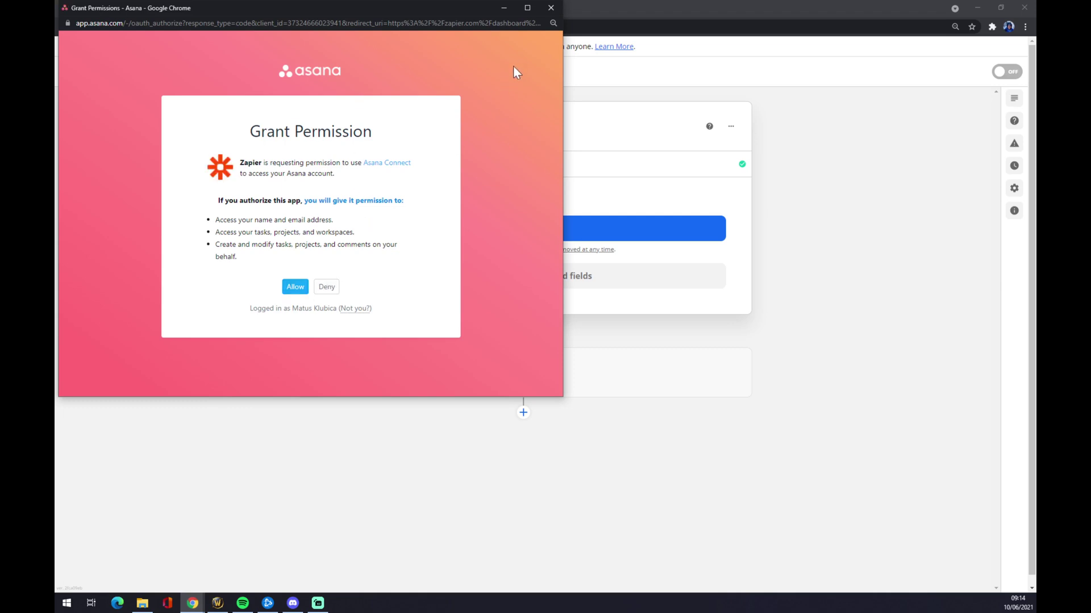
click(294, 287)
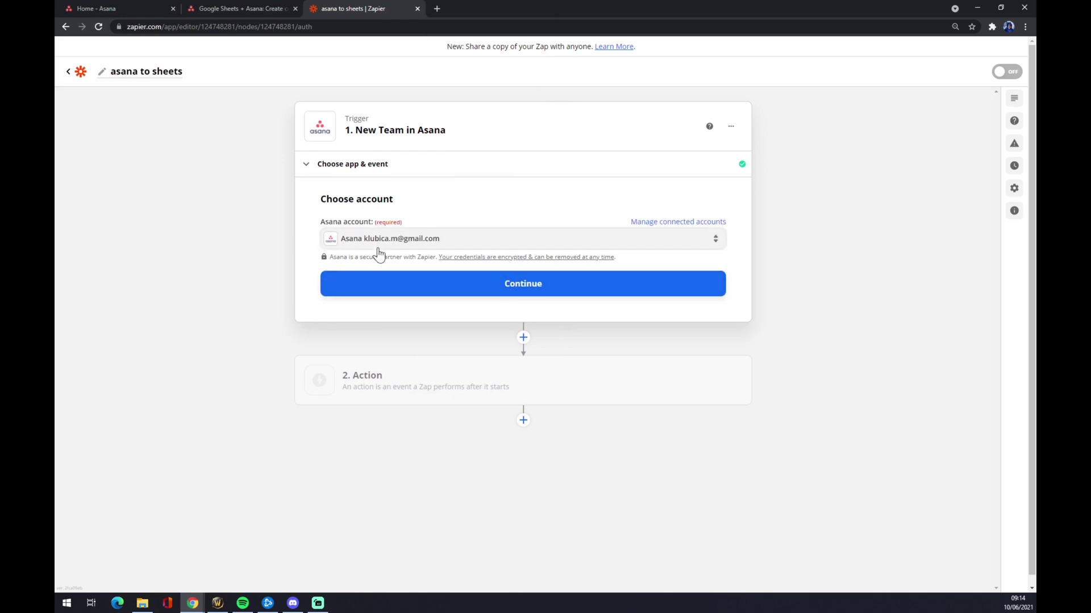
Confirm the Asana account, then set the action to Google Sheets' Update Spreadsheet Row event
click(455, 284)
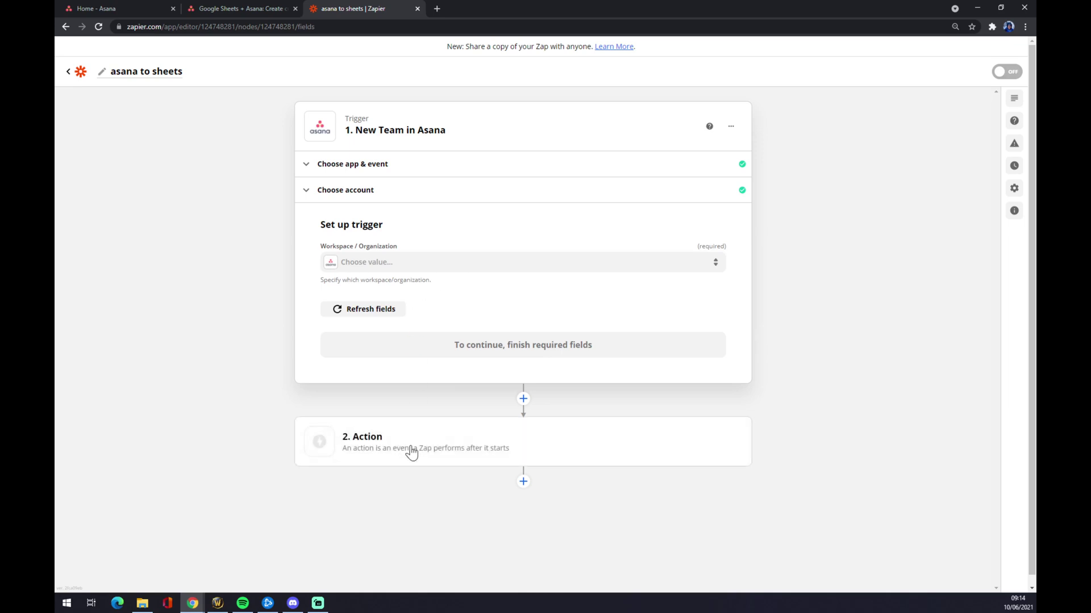
click(380, 447)
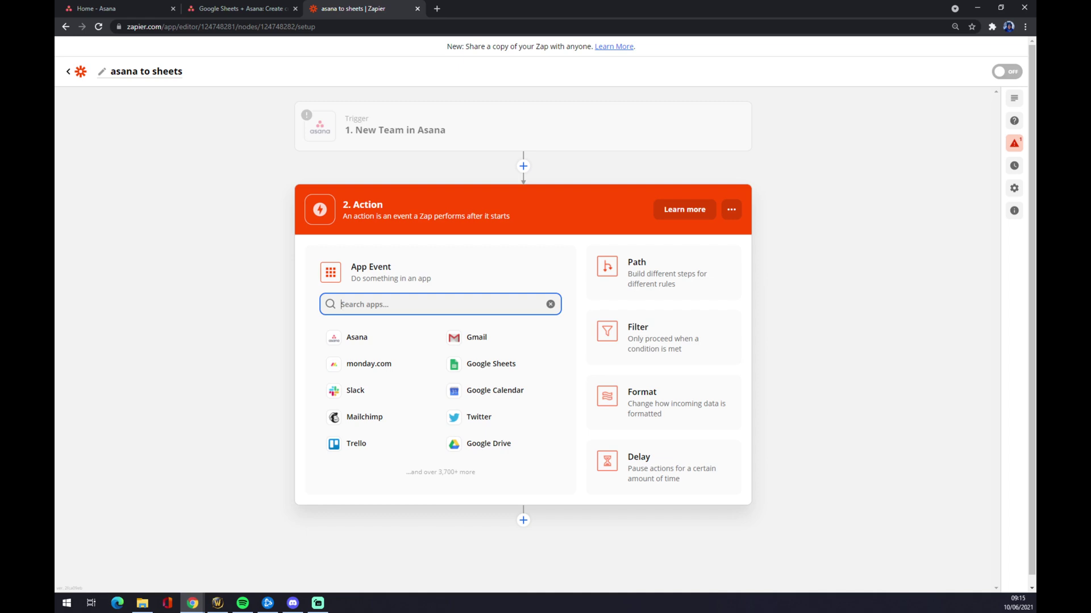
click(496, 370)
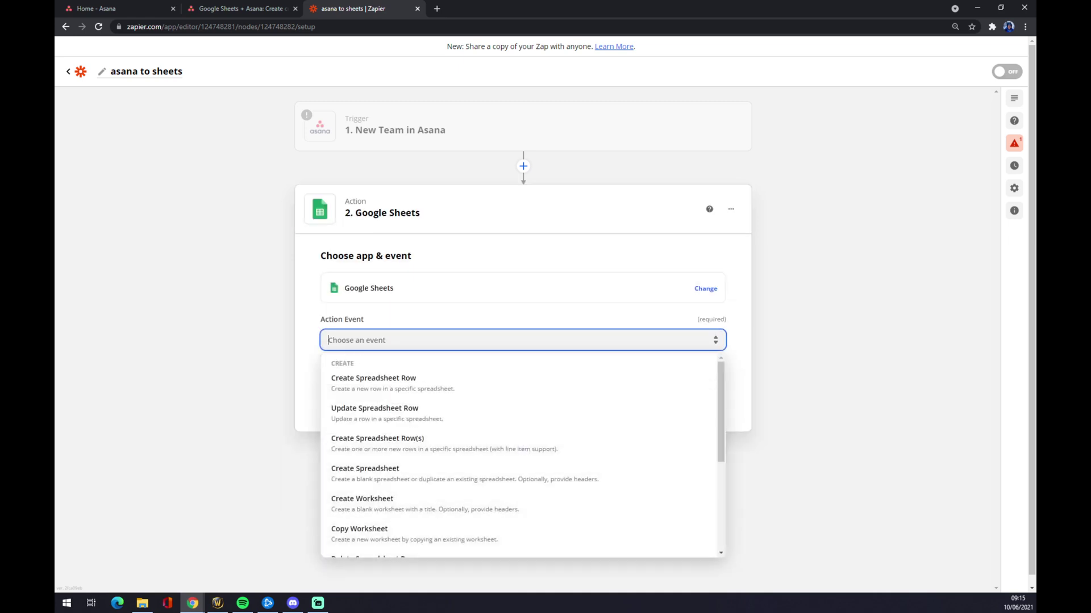
scroll(397, 453, down, 3)
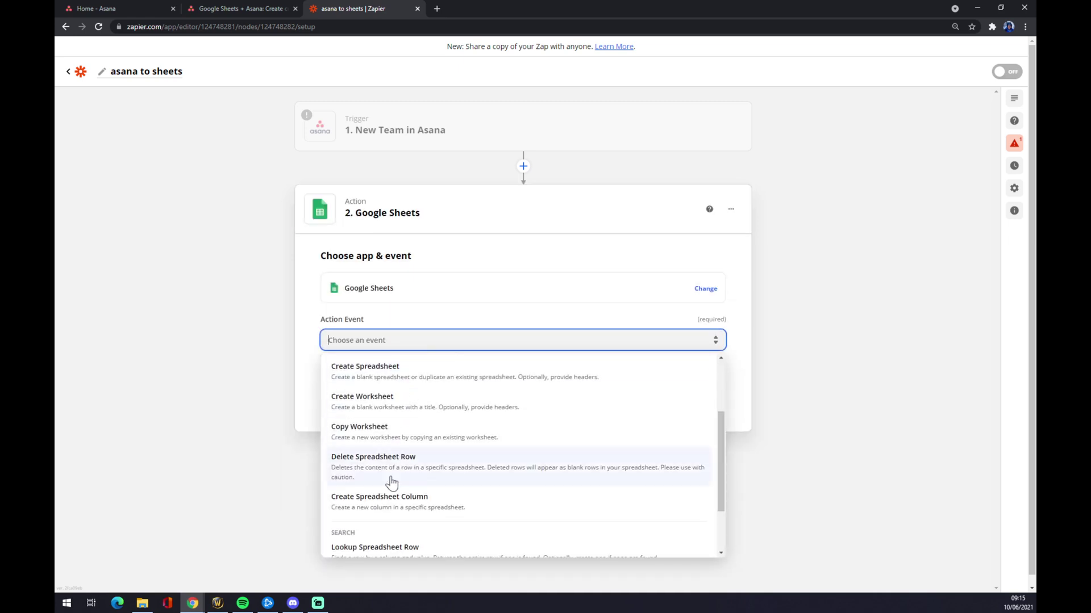
scroll(392, 487, up, 3)
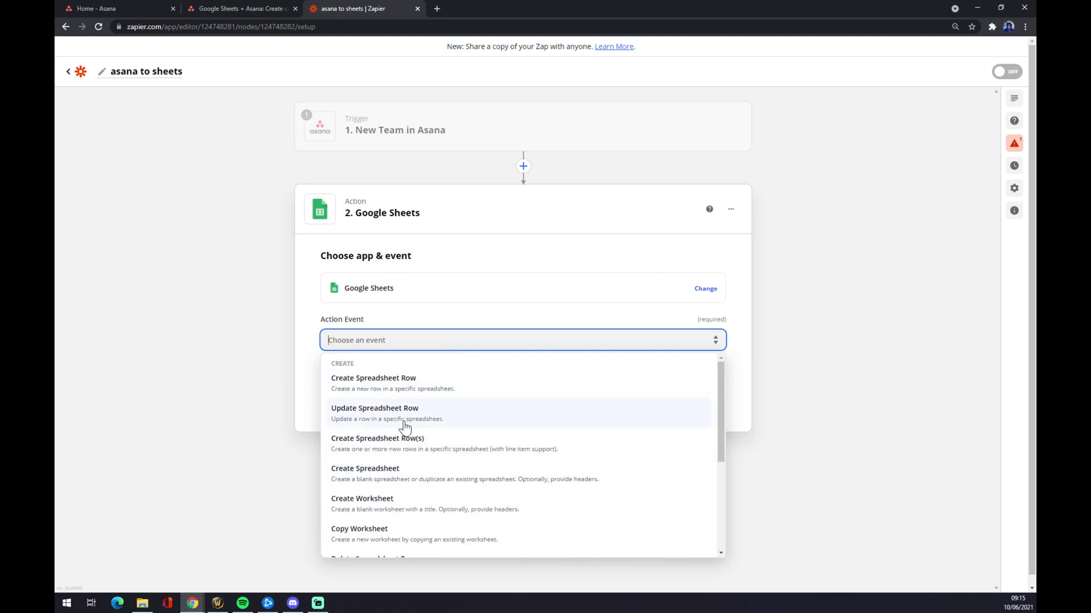
click(404, 424)
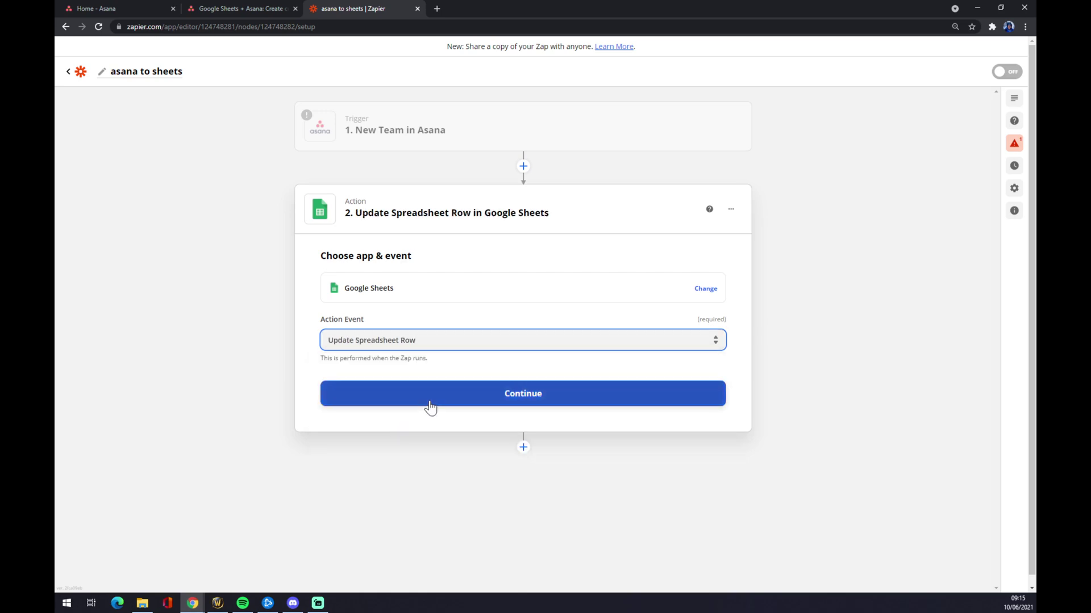
click(430, 408)
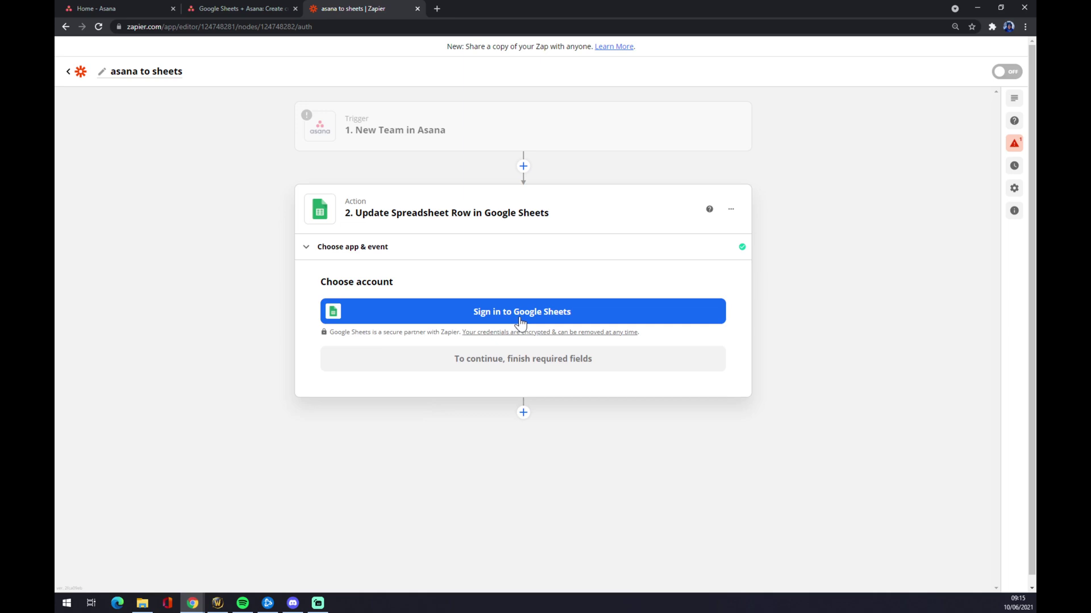